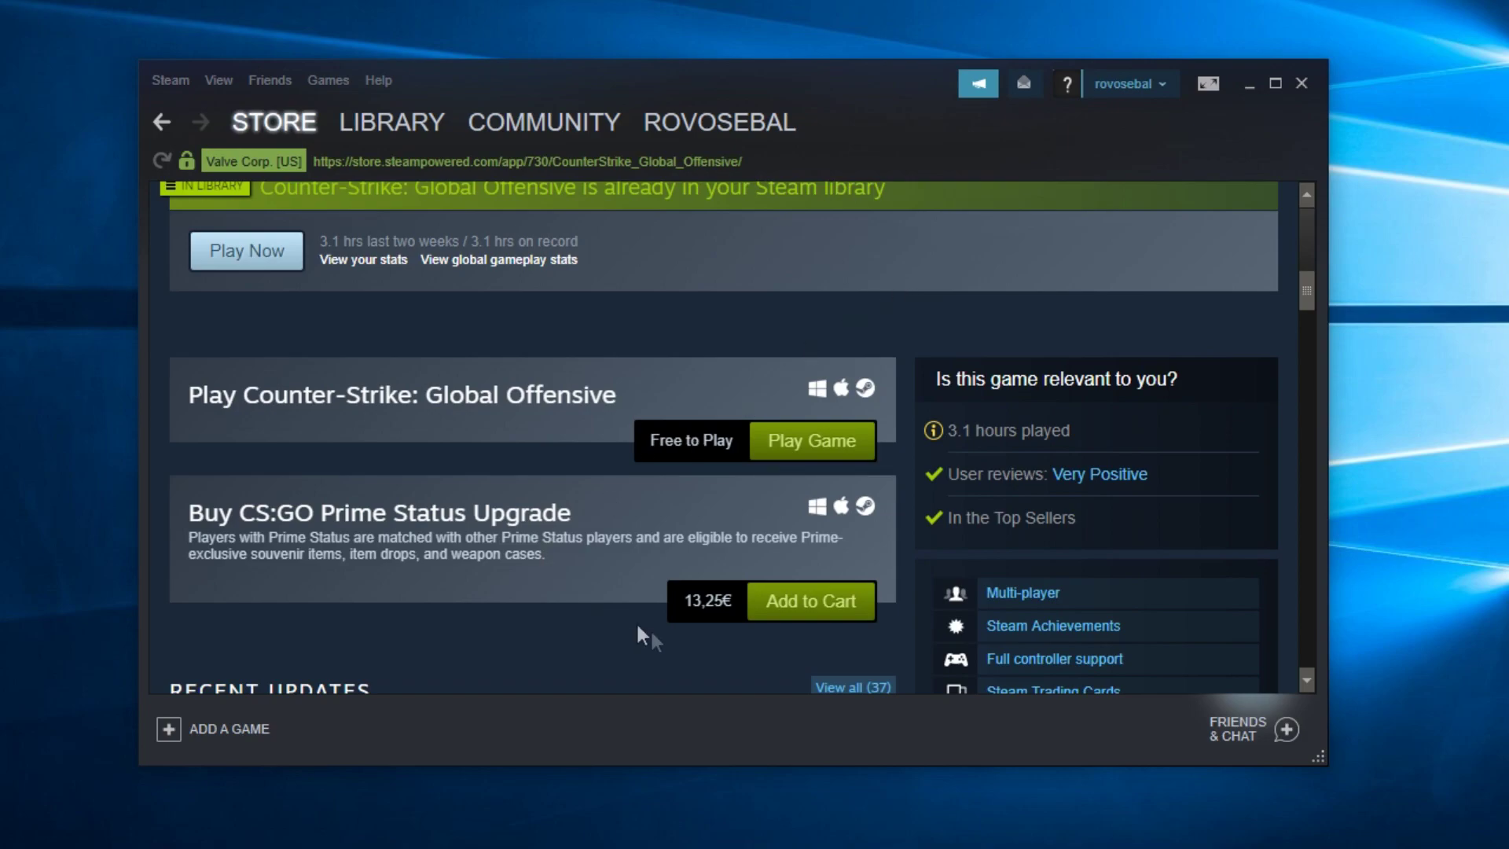
pyautogui.moveTo(682, 603); pyautogui.dragTo(737, 603)
pyautogui.moveTo(682, 601); pyautogui.dragTo(731, 602)
pyautogui.click(668, 583)
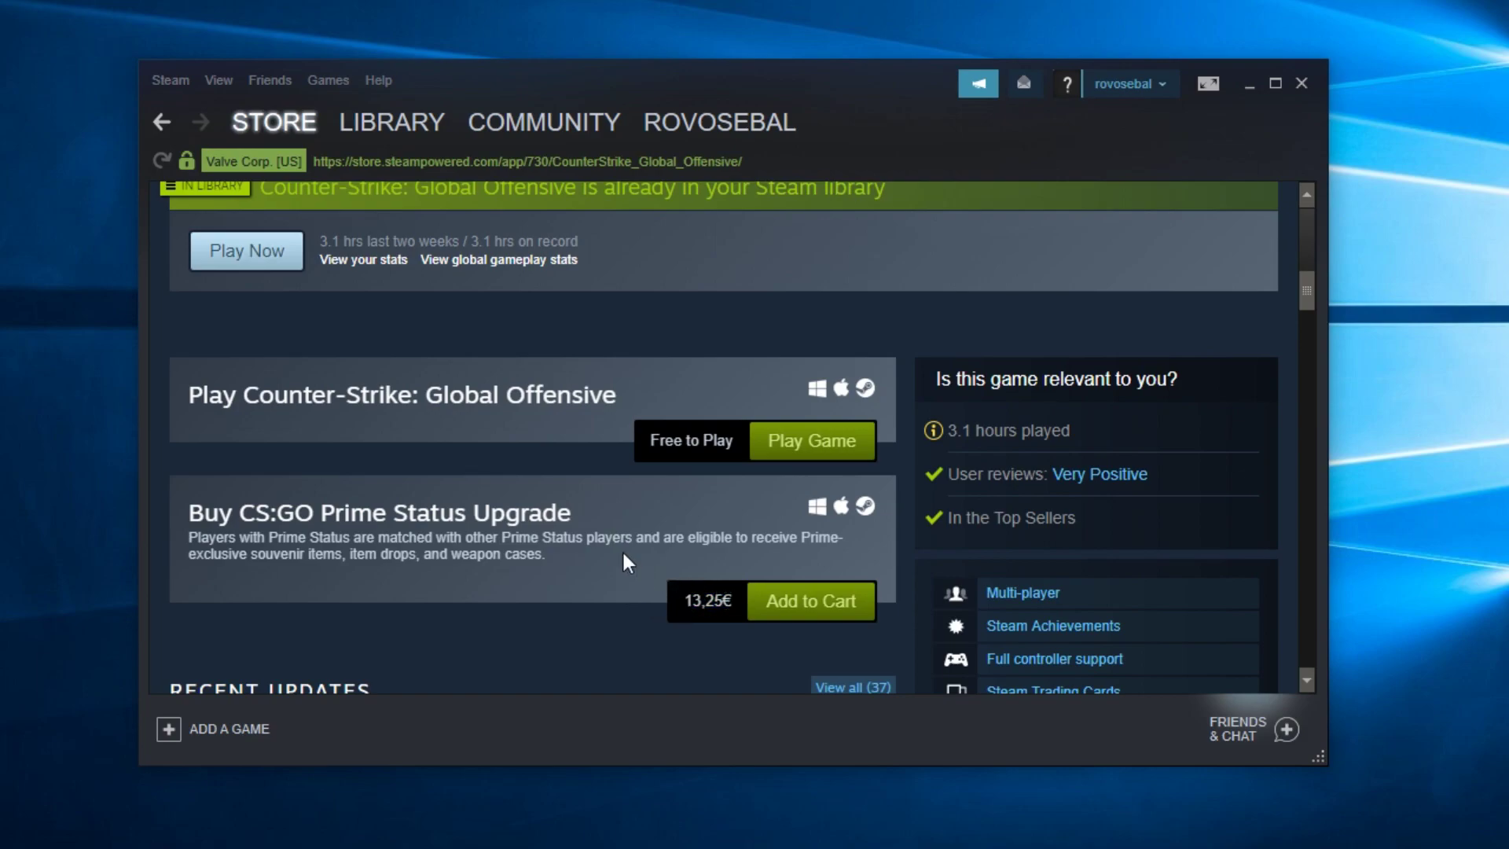